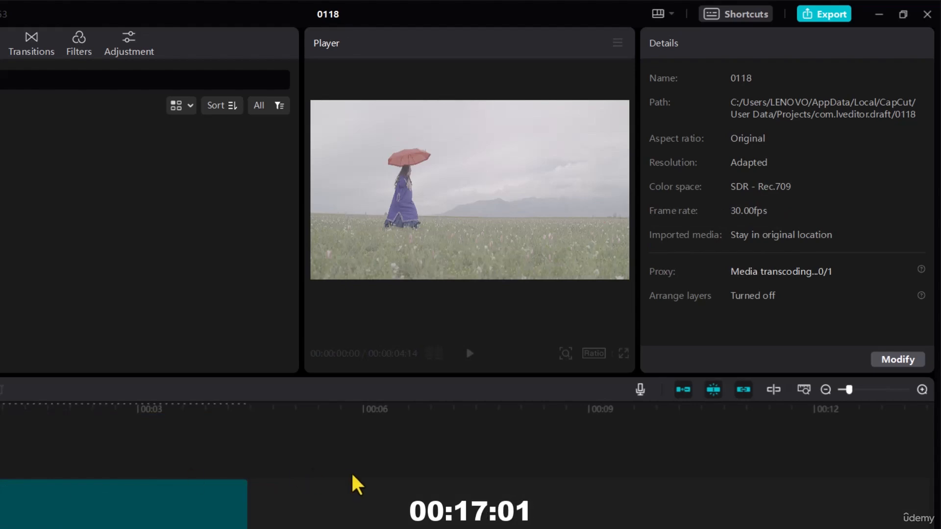
Add a highlight point and a shadow point to the Luma curve of the umbrella clip at its upper and lower quarter intersections
left_click(403, 202)
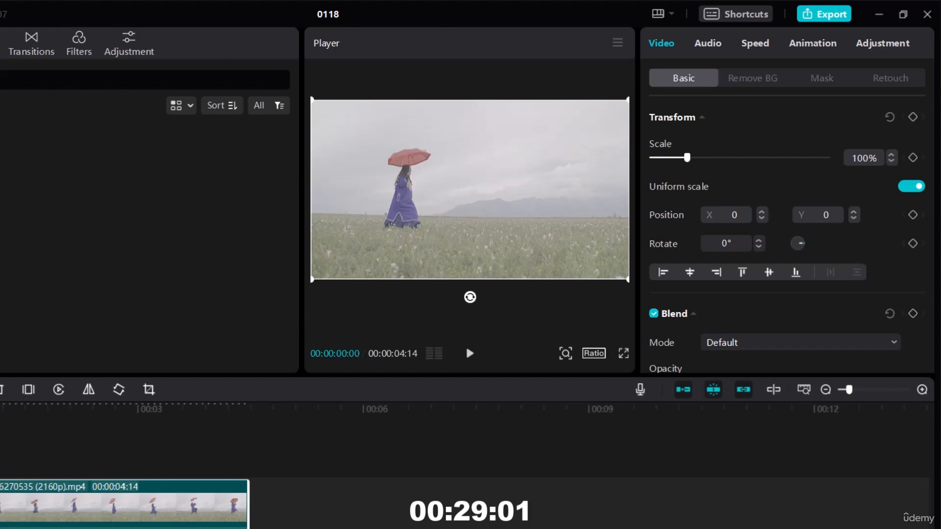
mouse_move(17, 428)
left_mouse_down()
mouse_move(46, 420)
mouse_move(115, 420)
mouse_move(119, 429)
mouse_move(0, 436)
left_mouse_up()
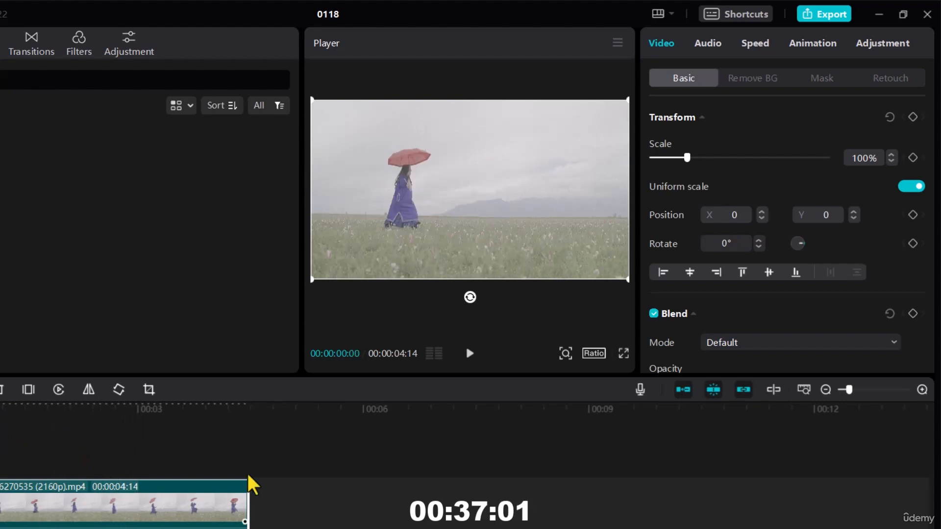
left_click(879, 42)
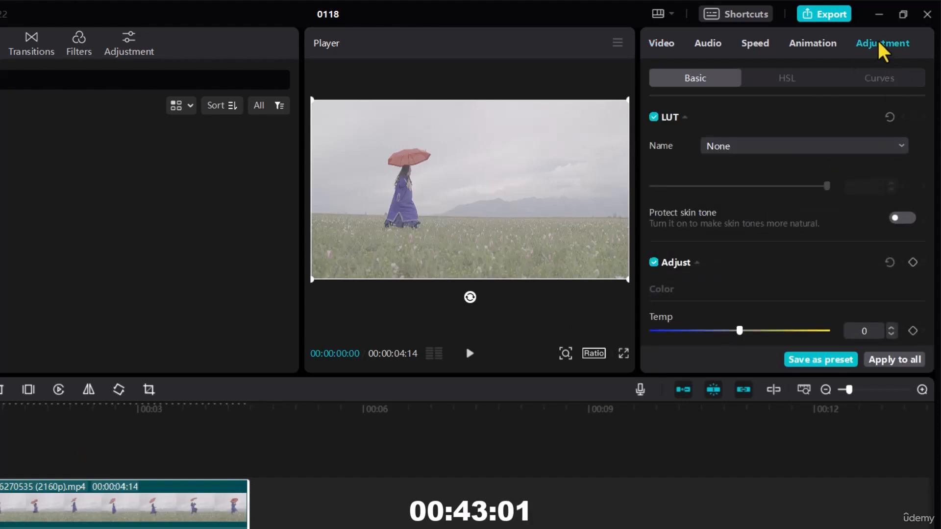
left_click(877, 77)
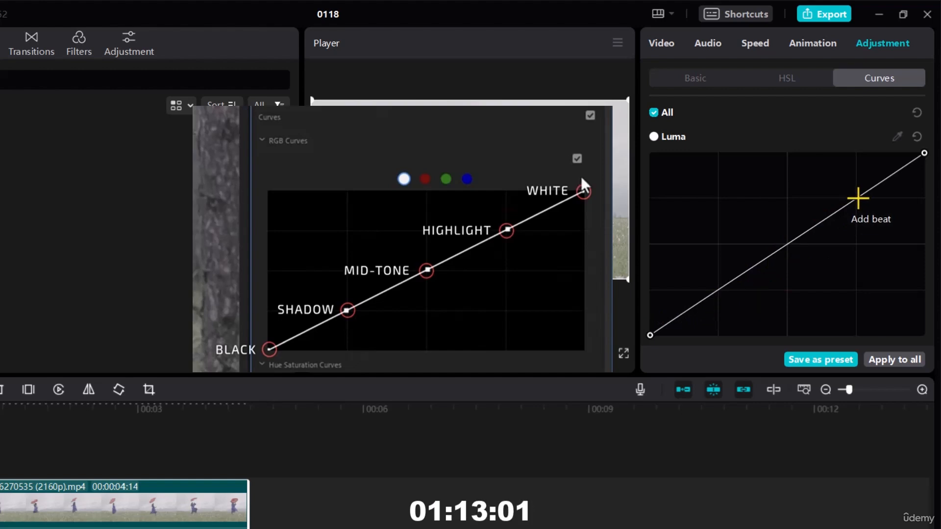
left_click(857, 198)
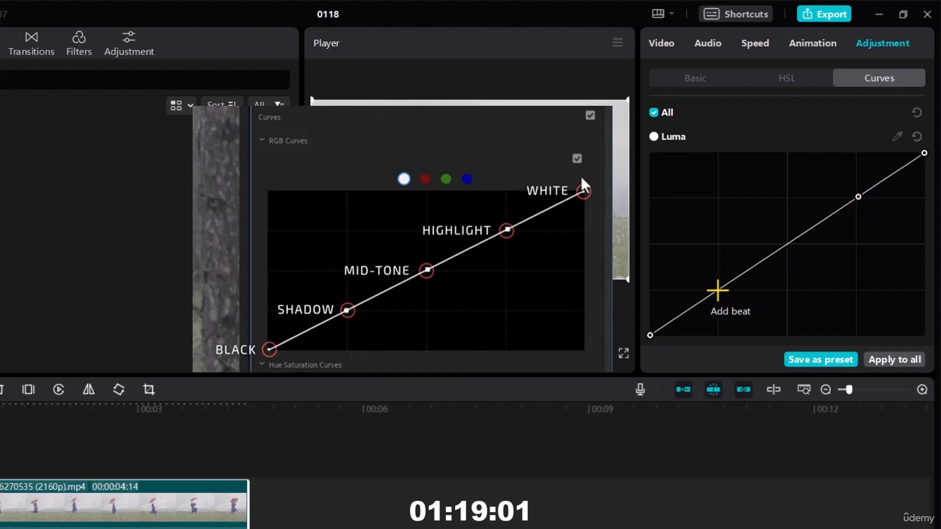
left_click(717, 290)
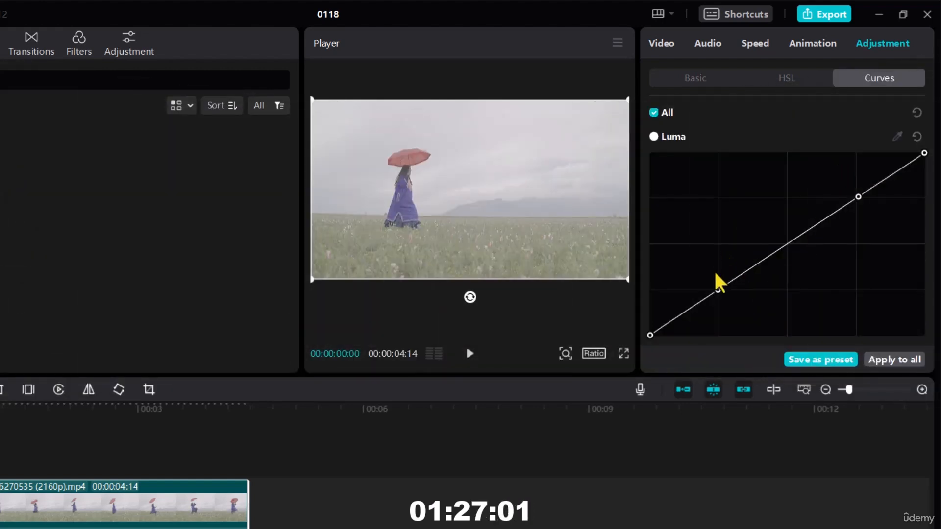
Show the color oscilloscope scopes beneath the player preview
left_click(617, 43)
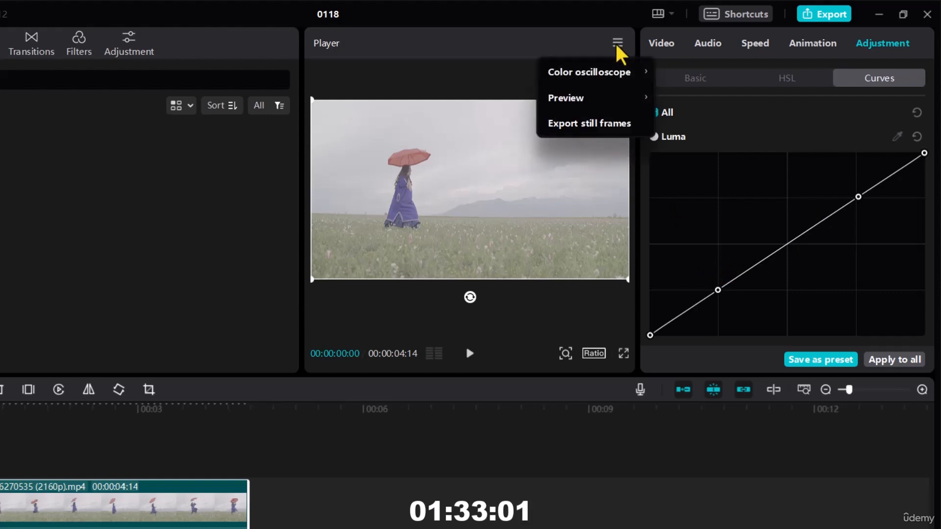
mouse_move(558, 80)
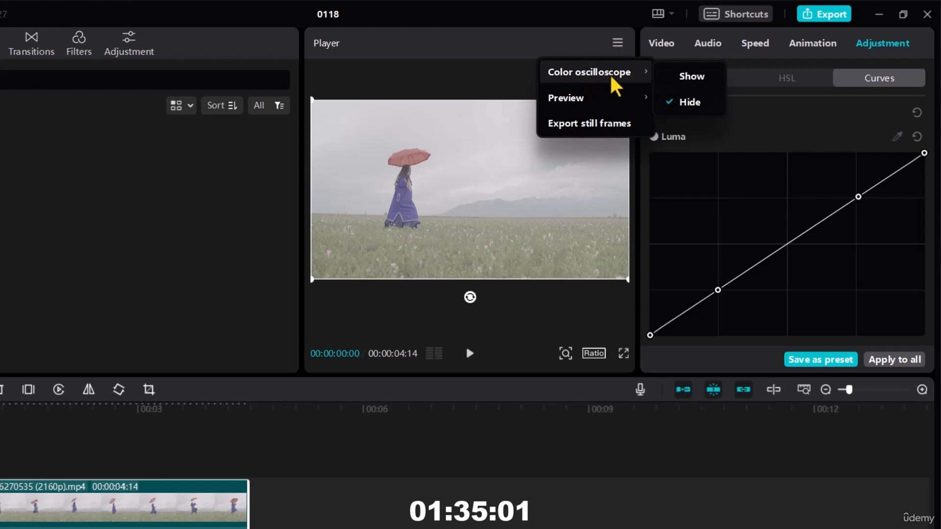
left_click(685, 73)
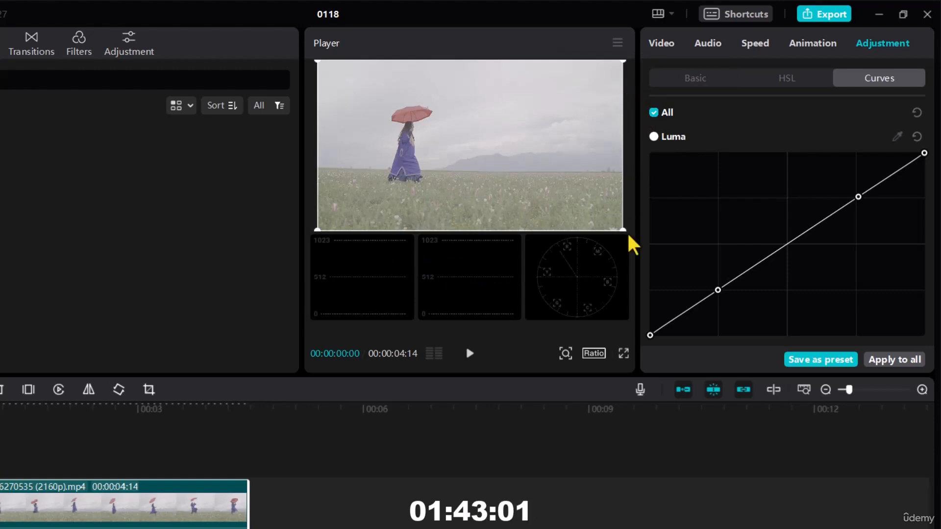
left_click(30, 77)
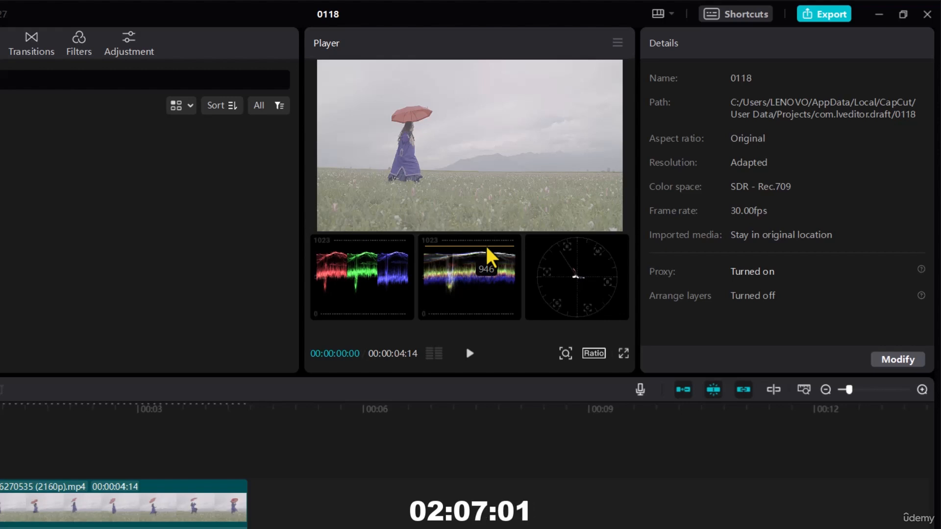
Shape the clip's Luma curve into an S with raised highlights and lowered shadows, slightly lowering its white end and raising its black end
left_click(192, 500)
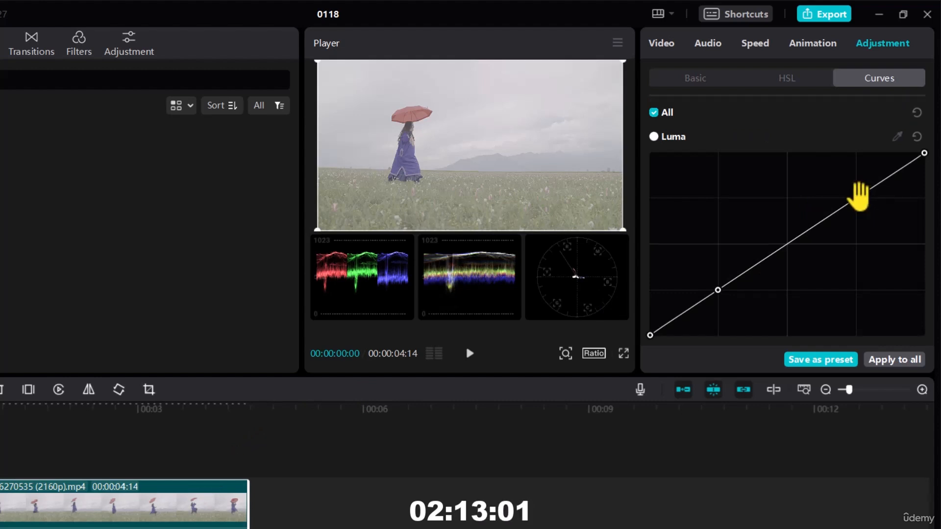
left_click_drag(857, 197, 848, 186)
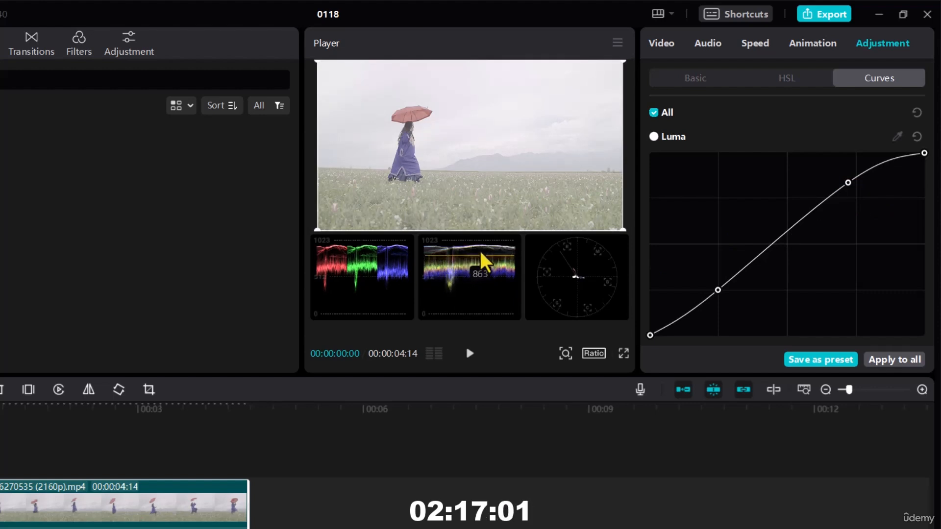
mouse_move(466, 245)
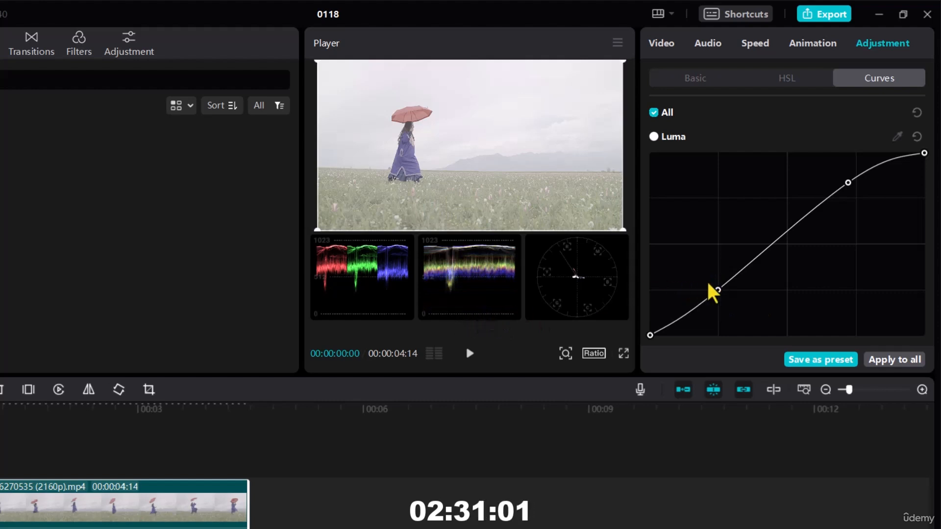
left_click_drag(718, 290, 735, 312)
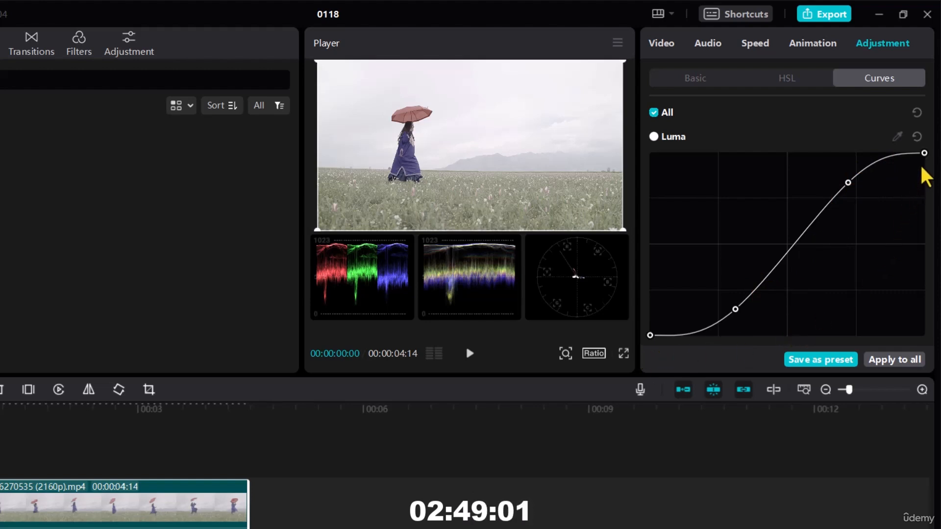
mouse_move(923, 153)
left_mouse_down()
mouse_move(923, 185)
mouse_move(922, 162)
left_mouse_up()
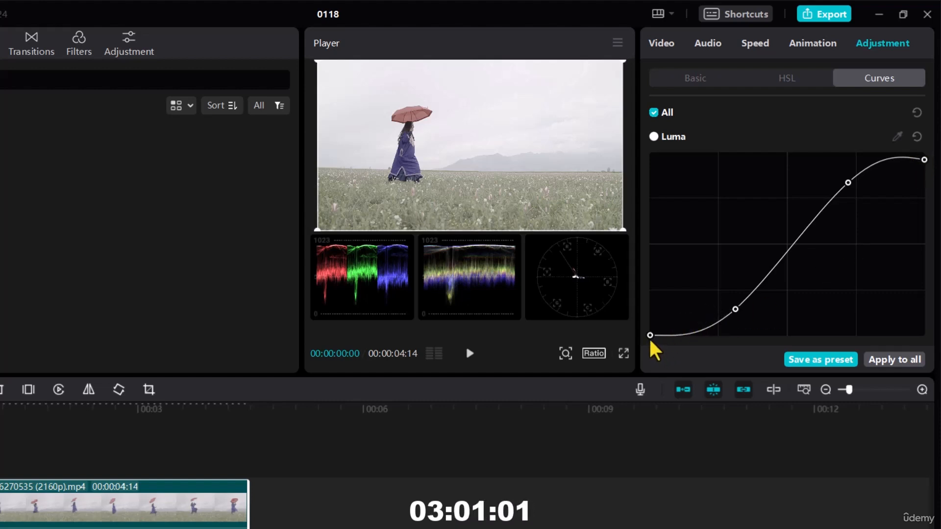
mouse_move(652, 335)
left_mouse_down()
mouse_move(650, 316)
mouse_move(650, 330)
left_mouse_up()
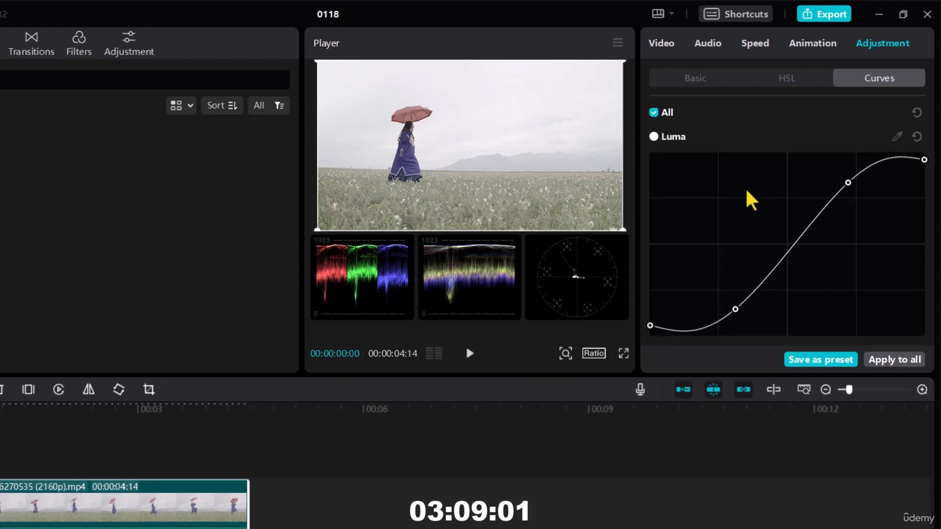
Raise the clip's overall Saturation to the maximum of 50 in the basic color adjustments
left_click(697, 78)
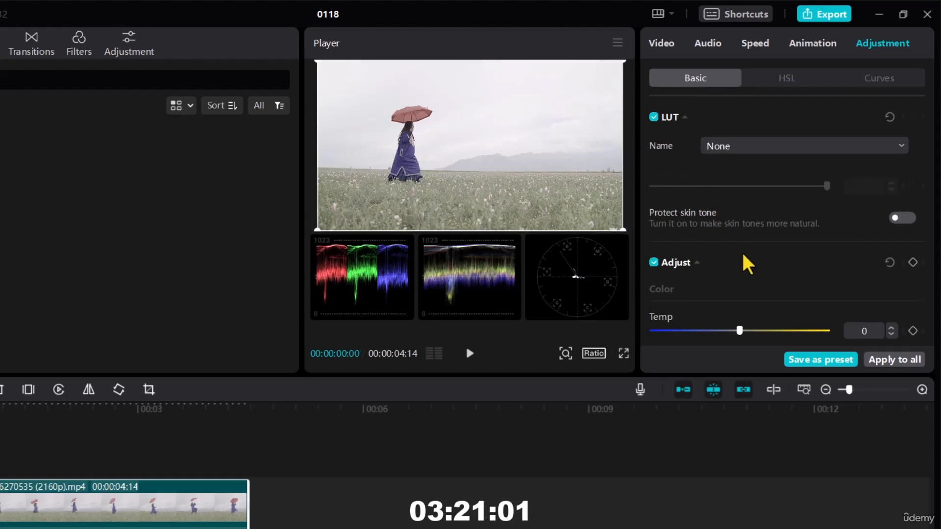
scroll(743, 256, "down", 3)
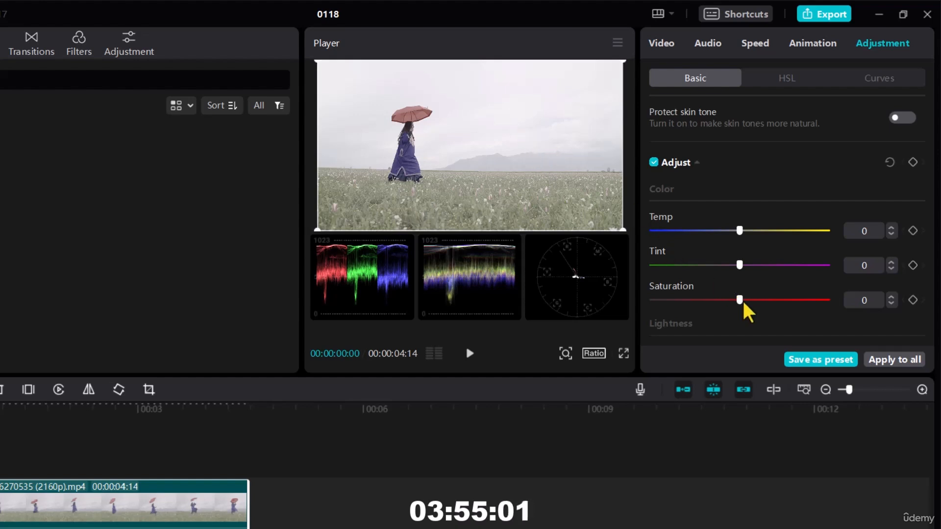
left_click_drag(740, 299, 816, 301)
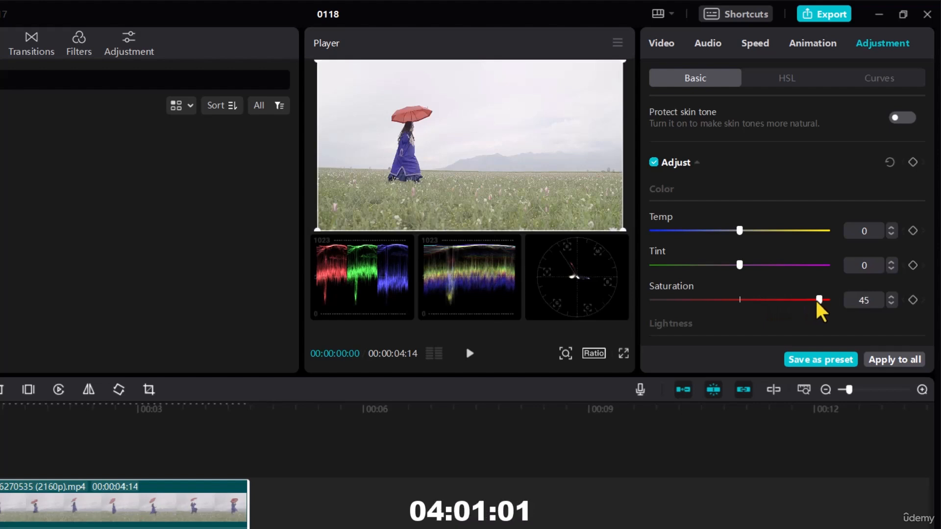
left_click_drag(817, 300, 833, 302)
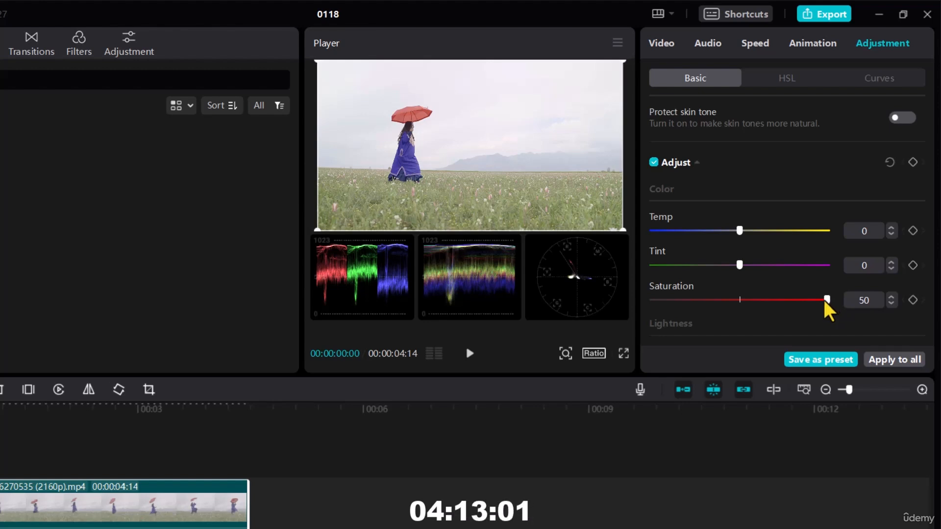
left_click_drag(824, 300, 861, 297)
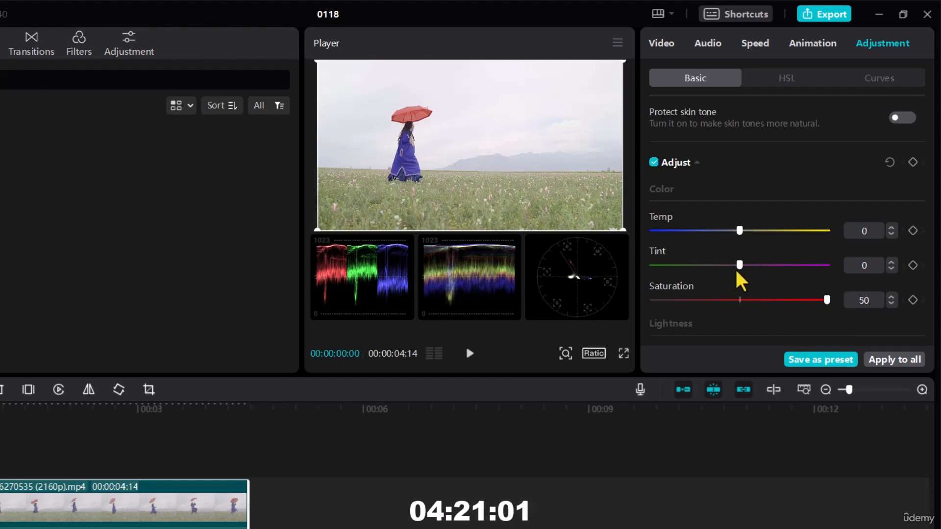
Set the clip's Tint to -19 and its Temp to 24 in the basic color adjustments
left_click_drag(737, 265, 679, 265)
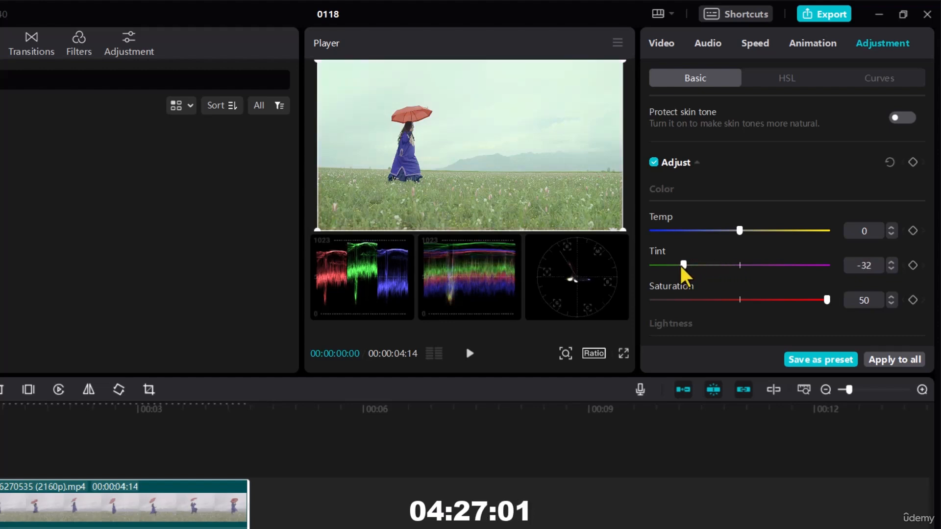
left_click_drag(680, 266, 703, 266)
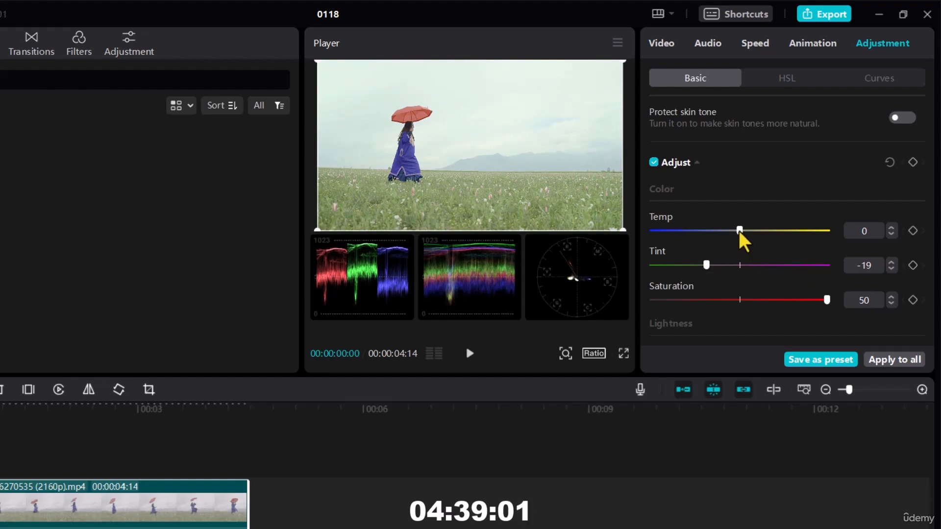
left_click_drag(740, 232, 780, 232)
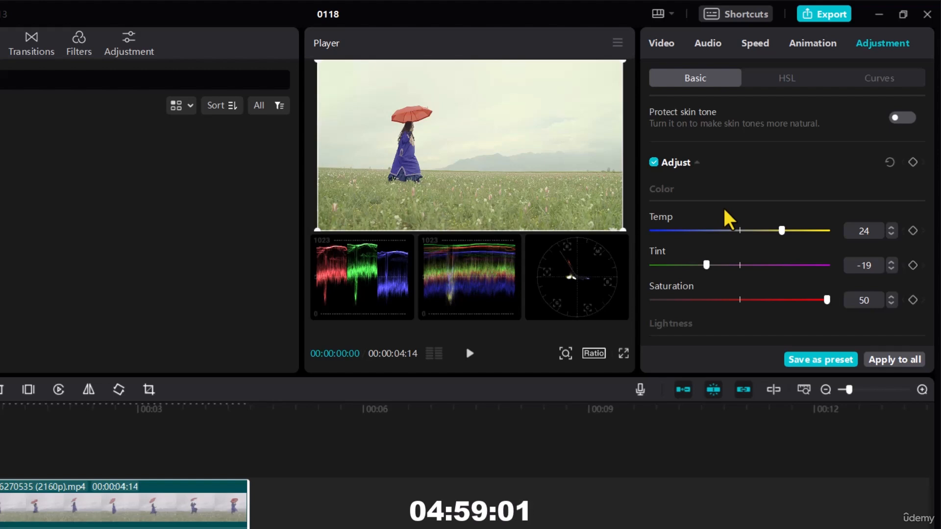
Test lower and higher HSL saturation on the clip's reds and set the red Saturation to 80
left_click(783, 78)
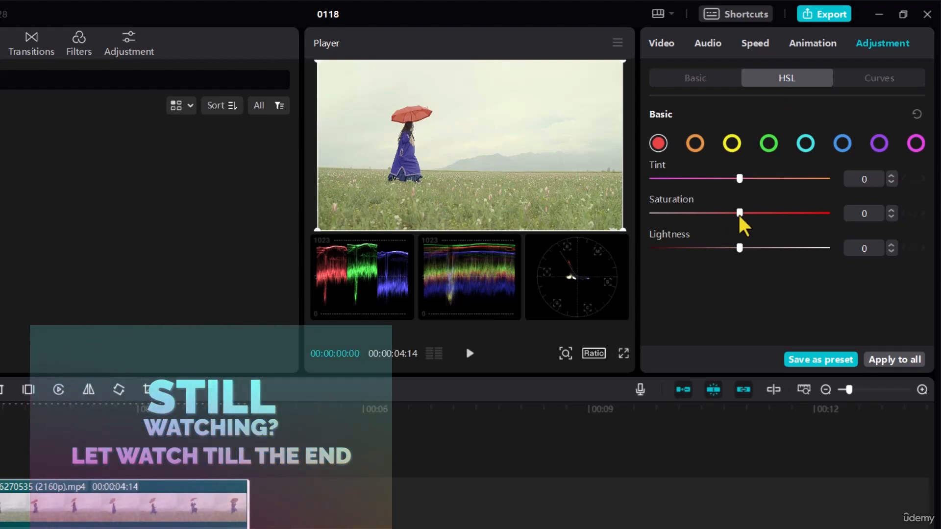
left_click_drag(740, 214, 779, 218)
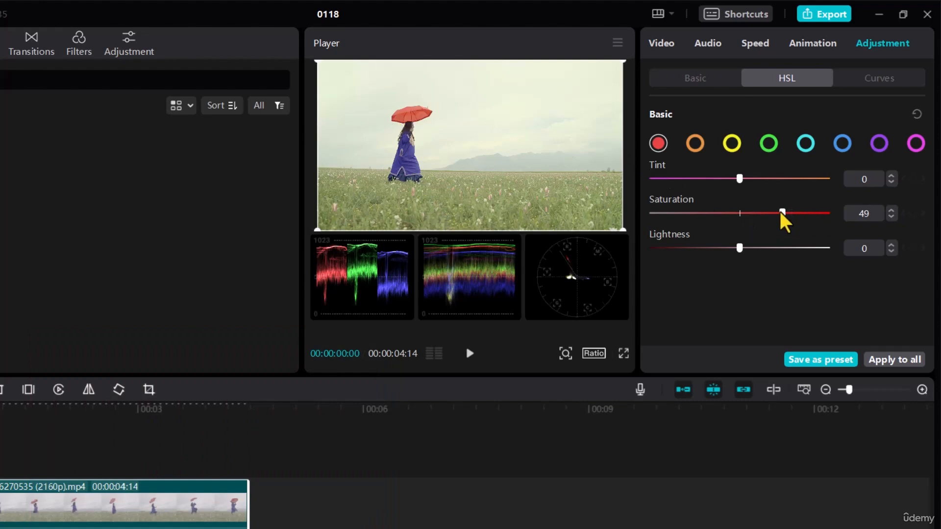
left_click_drag(780, 213, 739, 217)
left_click_drag(740, 213, 658, 214)
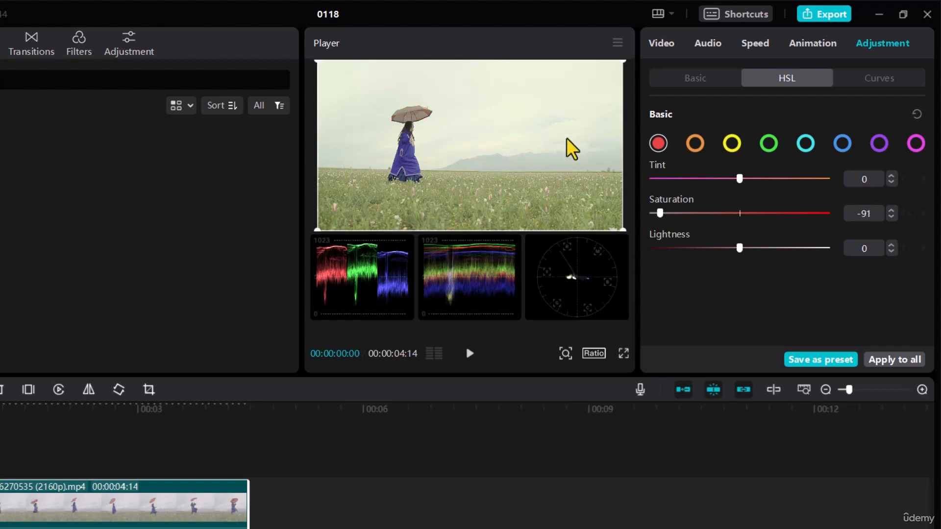
left_click_drag(660, 213, 805, 216)
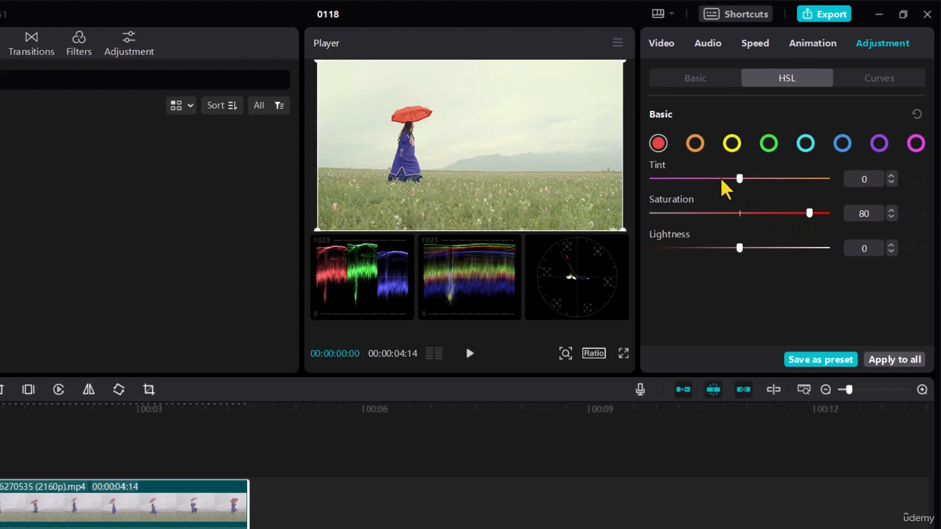
Set the HSL Saturation of the clip's greens to 54, keeping the green Tint at 0
left_click(768, 143)
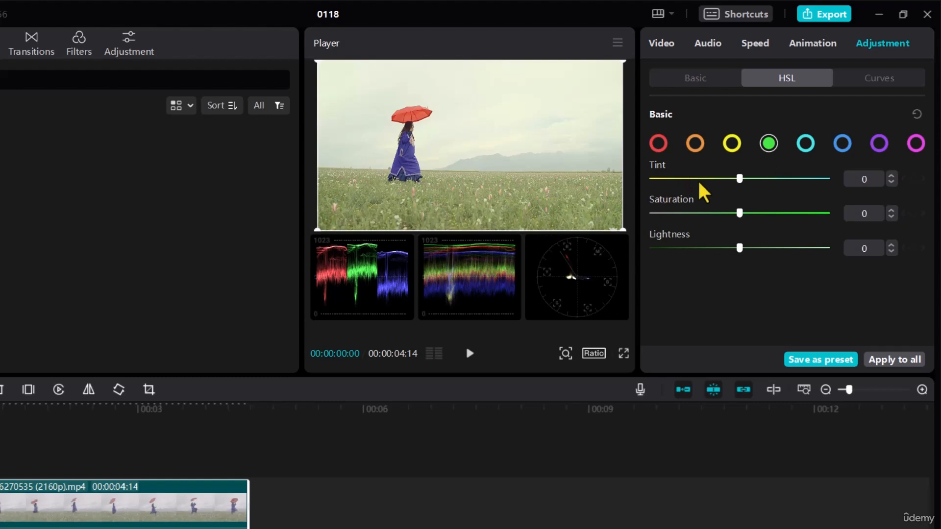
mouse_move(739, 178)
left_mouse_down()
mouse_move(693, 177)
mouse_move(736, 179)
left_mouse_up()
left_click_drag(740, 214, 784, 210)
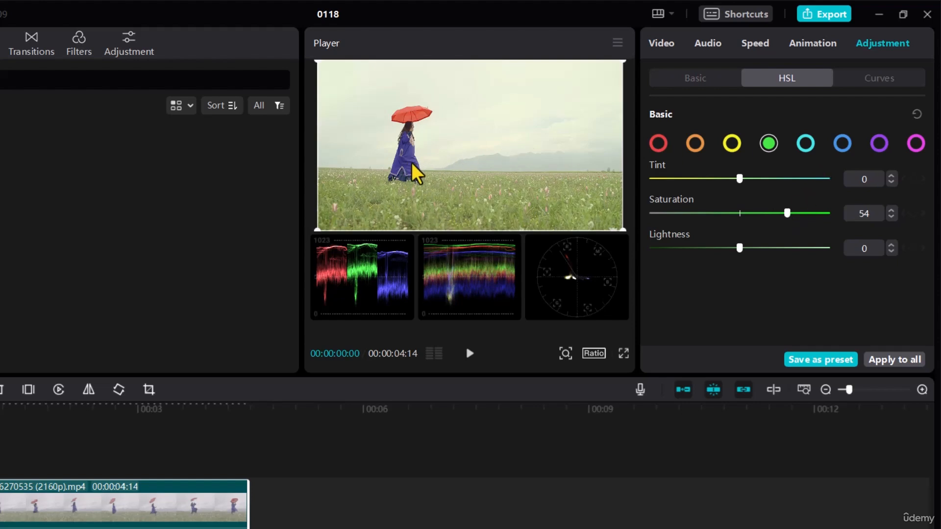
Set the HSL Tint of the clip's blues to 3 and their Saturation to 75
left_click(838, 155)
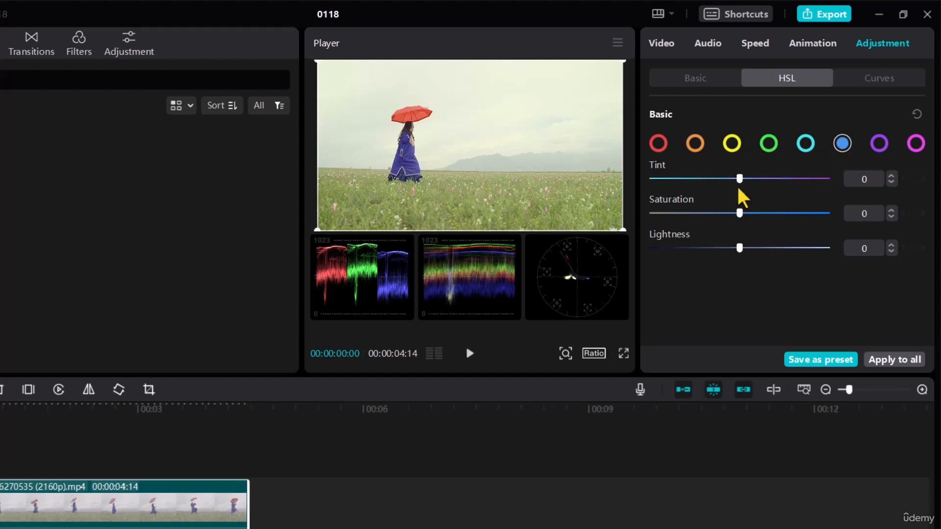
mouse_move(739, 178)
left_mouse_down()
mouse_move(699, 178)
mouse_move(740, 179)
left_mouse_up()
left_click_drag(740, 213, 804, 213)
Turn on skin tone protection in the clip's LUT settings
left_click(695, 80)
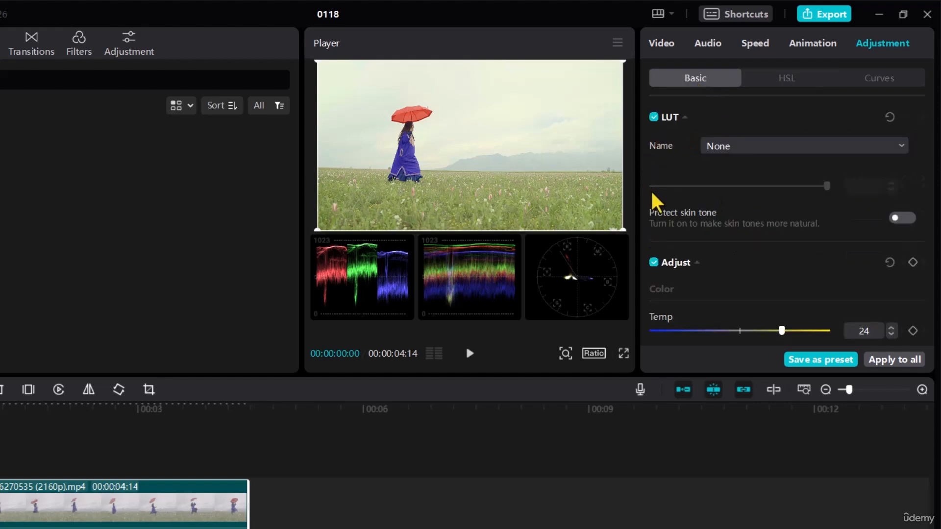
left_click(786, 76)
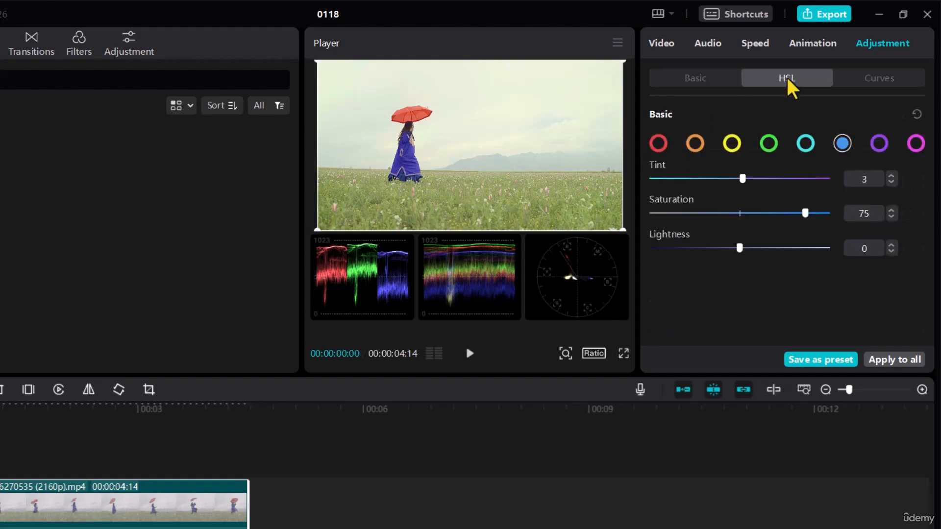
left_click(695, 79)
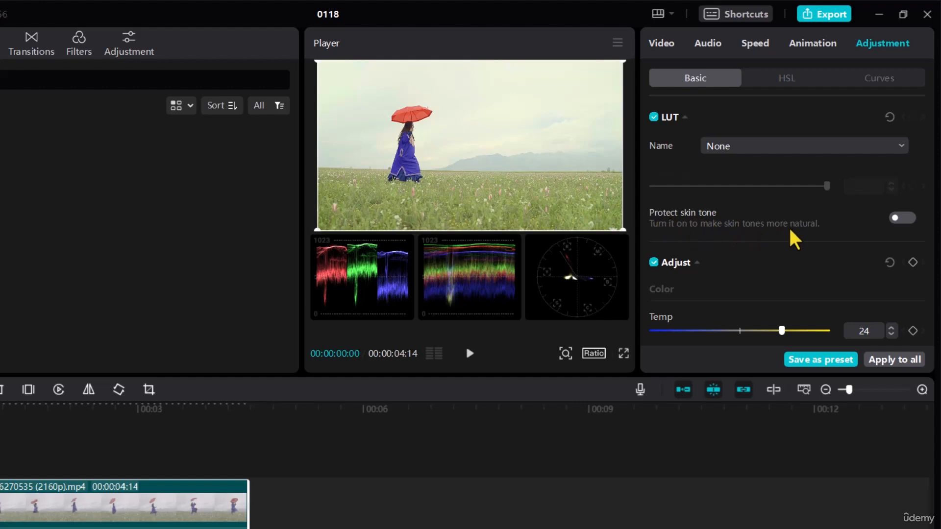
left_click(908, 219)
scroll(644, 215, "down", 4)
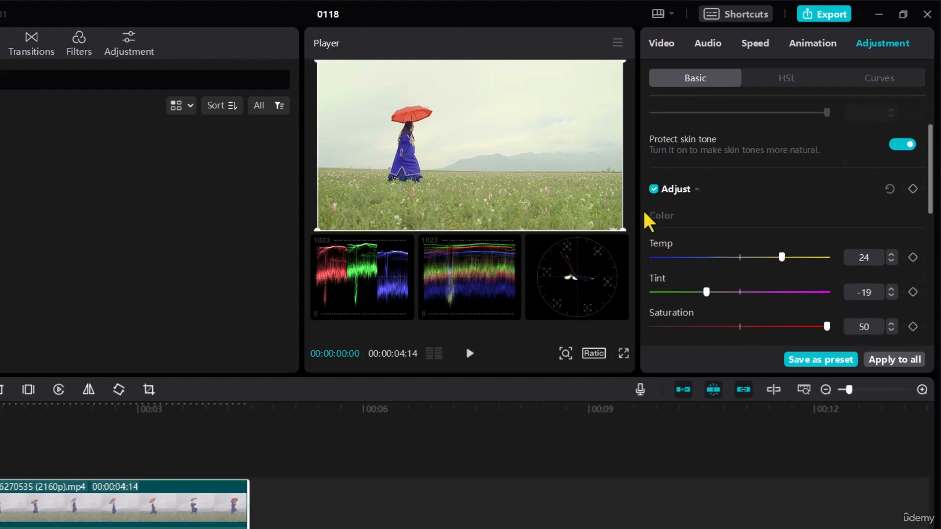
Set the clip's Exposure to -3 and Contrast to 7 in the basic Lightness adjustments
scroll(645, 214, "down", 2)
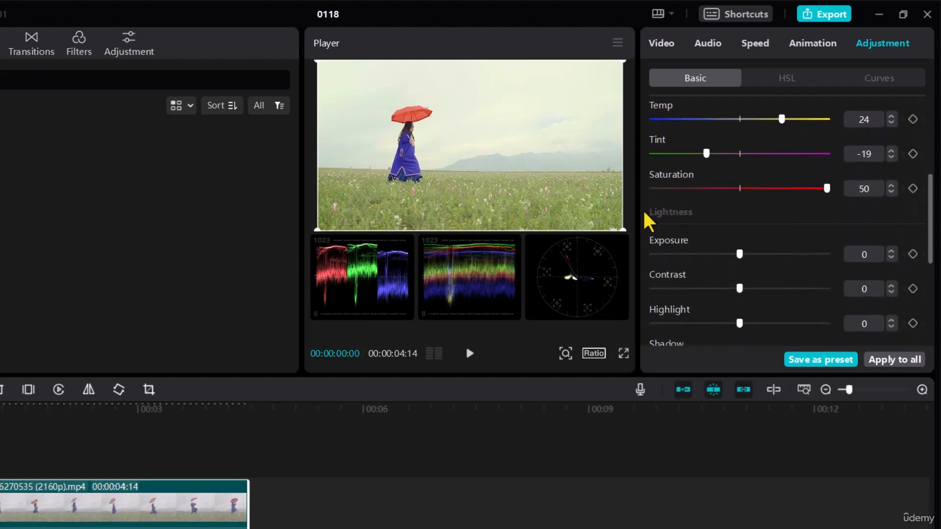
scroll(645, 214, "down", 2)
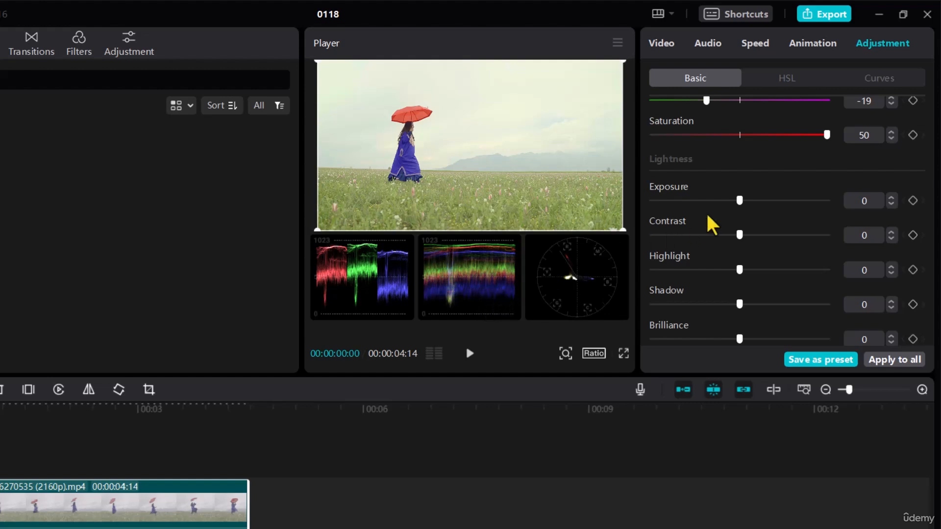
mouse_move(739, 204)
left_mouse_down()
mouse_move(713, 200)
mouse_move(768, 202)
mouse_move(742, 201)
left_mouse_up()
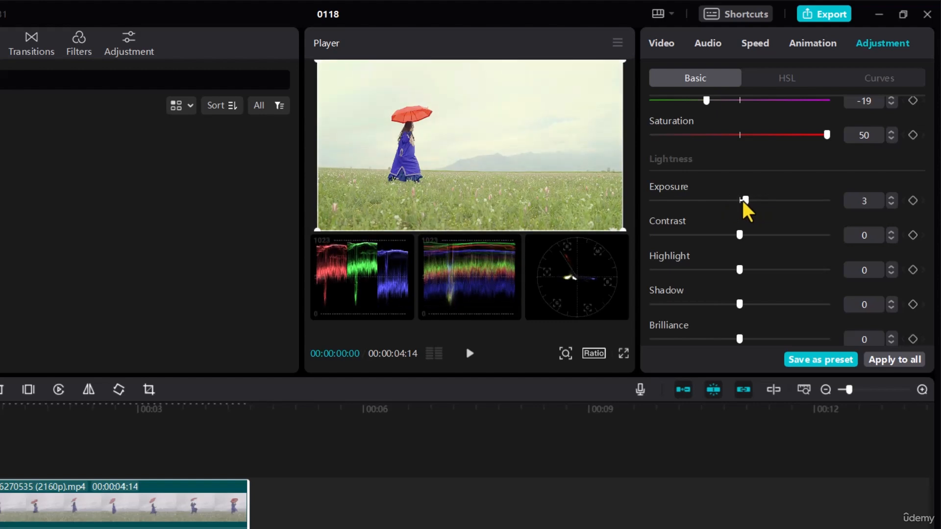
left_click_drag(742, 201, 735, 201)
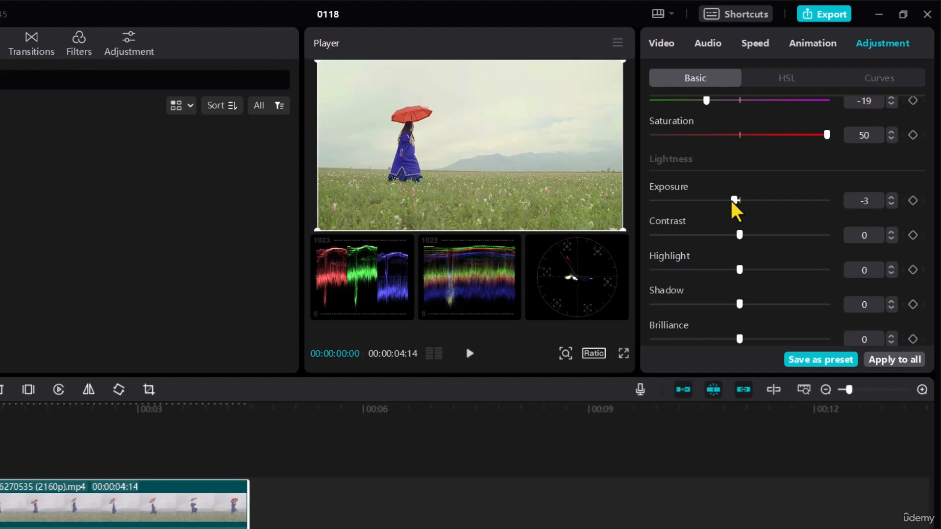
mouse_move(740, 235)
left_mouse_down()
mouse_move(714, 235)
mouse_move(755, 236)
left_mouse_up()
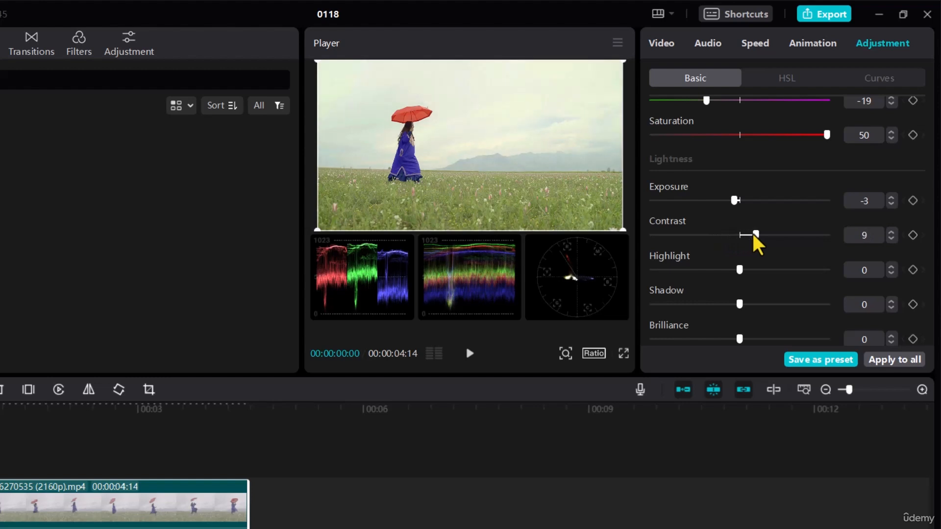
left_click_drag(753, 236, 752, 235)
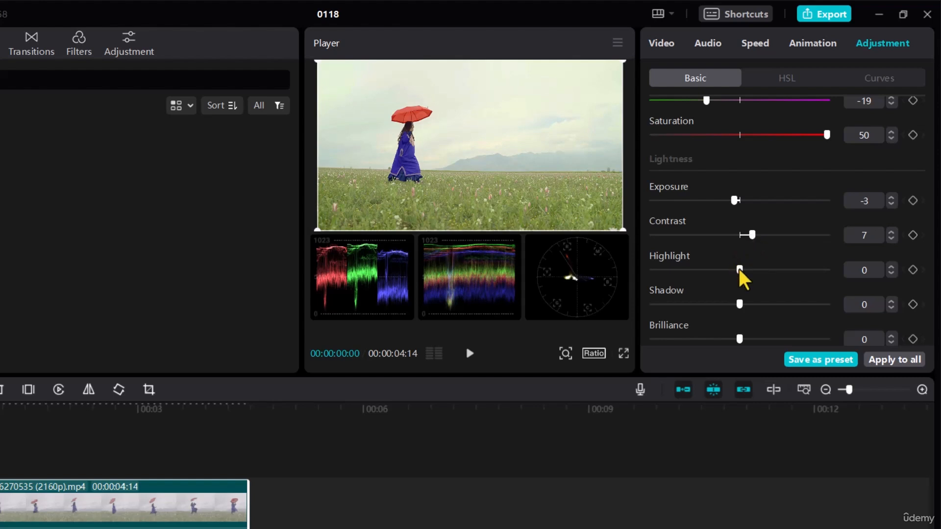
Lower the clip's Highlight while checking the waveform scope, and fine-tune it to -3
mouse_move(739, 269)
left_mouse_down()
mouse_move(703, 272)
mouse_move(723, 273)
left_mouse_up()
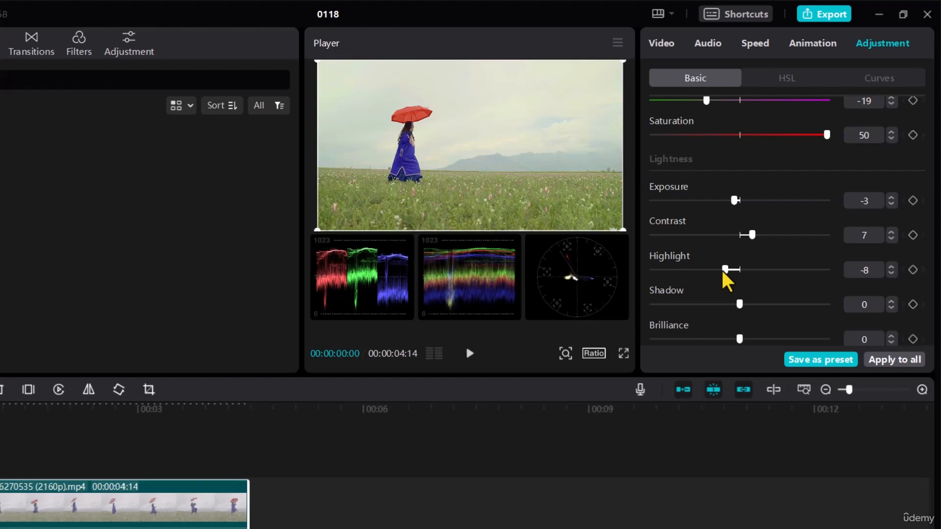
mouse_move(484, 267)
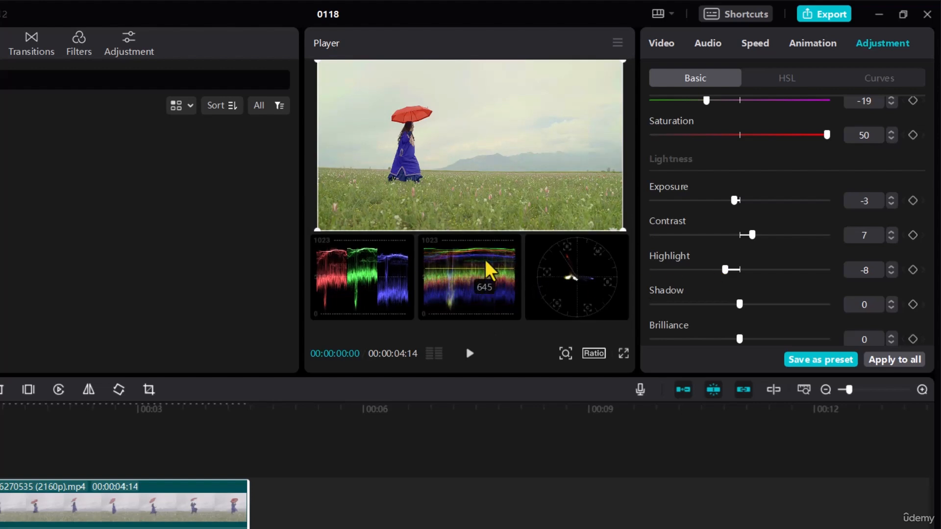
mouse_move(729, 269)
left_mouse_down()
mouse_move(780, 279)
mouse_move(730, 275)
left_mouse_up()
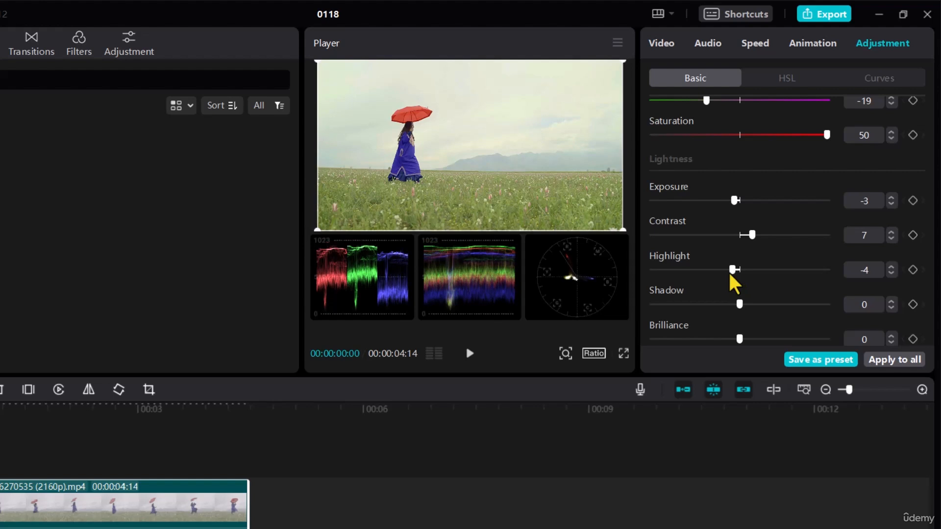
left_click(892, 274)
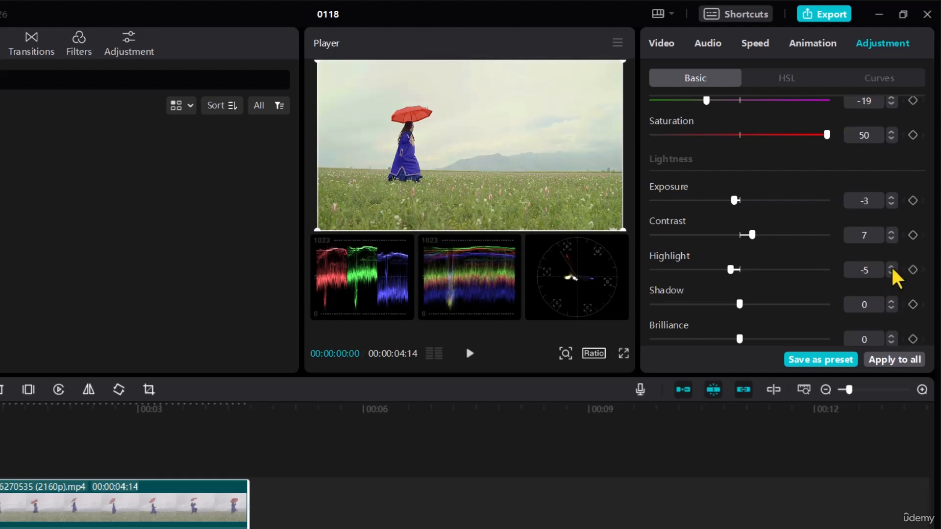
left_click(892, 268)
left_click(891, 268)
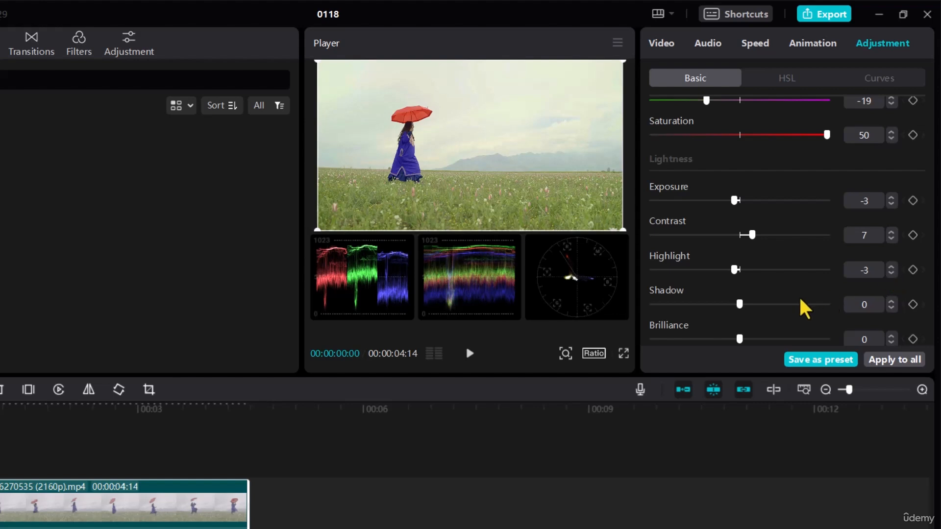
Lower the clip's Shadow and fine-tune it to -5
left_click_drag(739, 304, 724, 304)
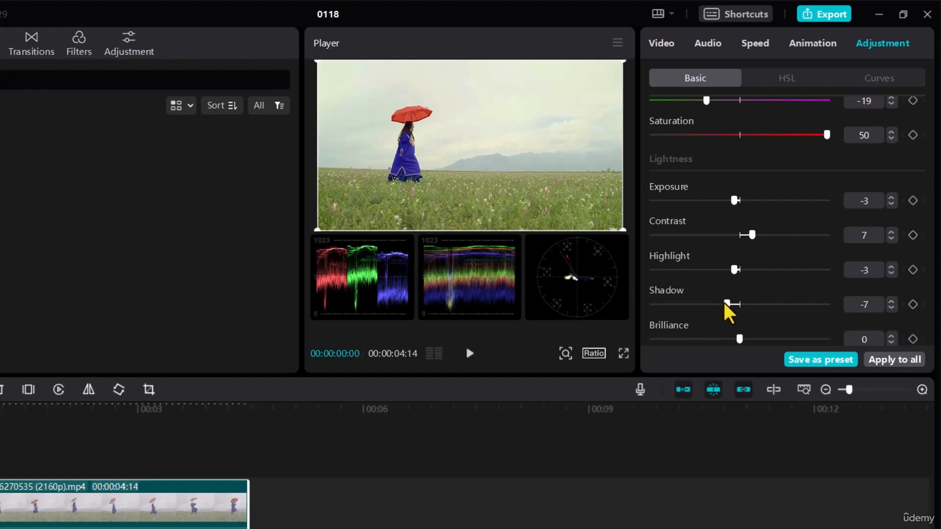
left_click_drag(724, 304, 731, 304)
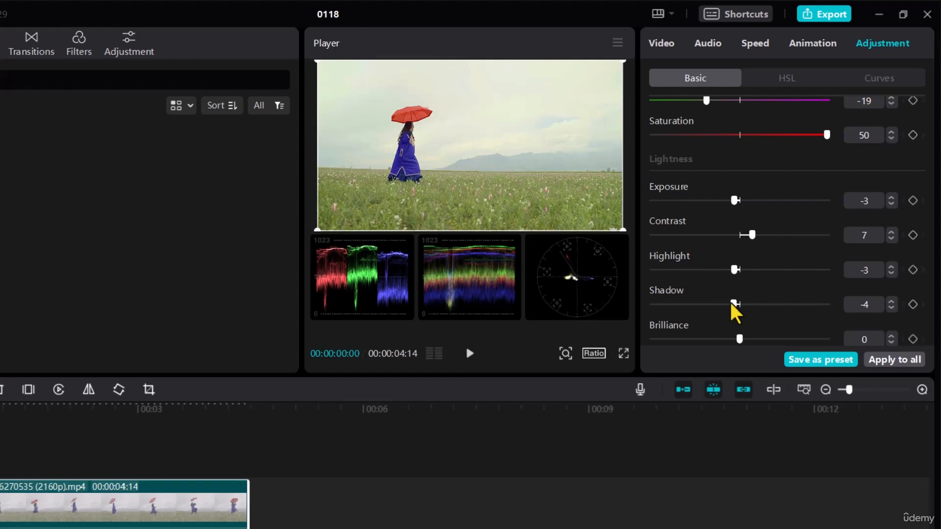
left_click(891, 308)
Test several Sharpen levels, play back part of the clip to check them, and set Sharpen to 3
scroll(829, 296, "down", 5)
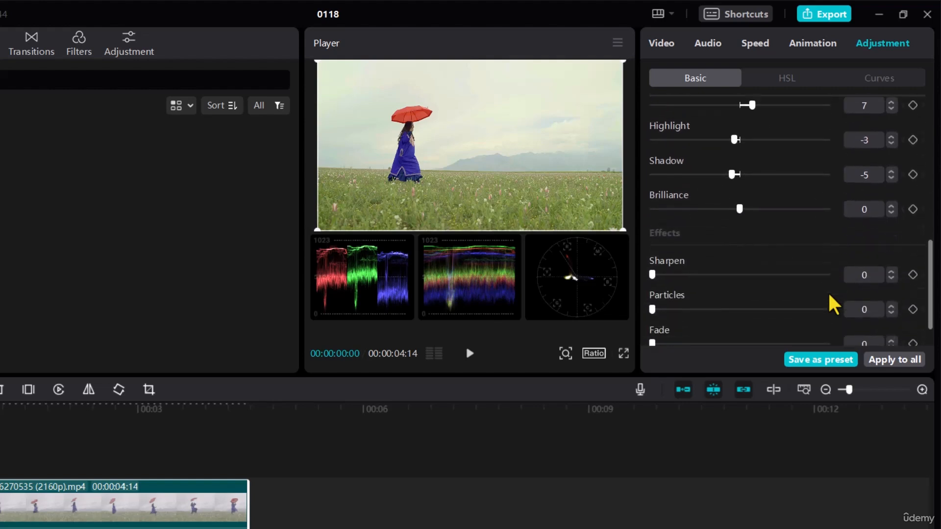
scroll(829, 295, "down", 1)
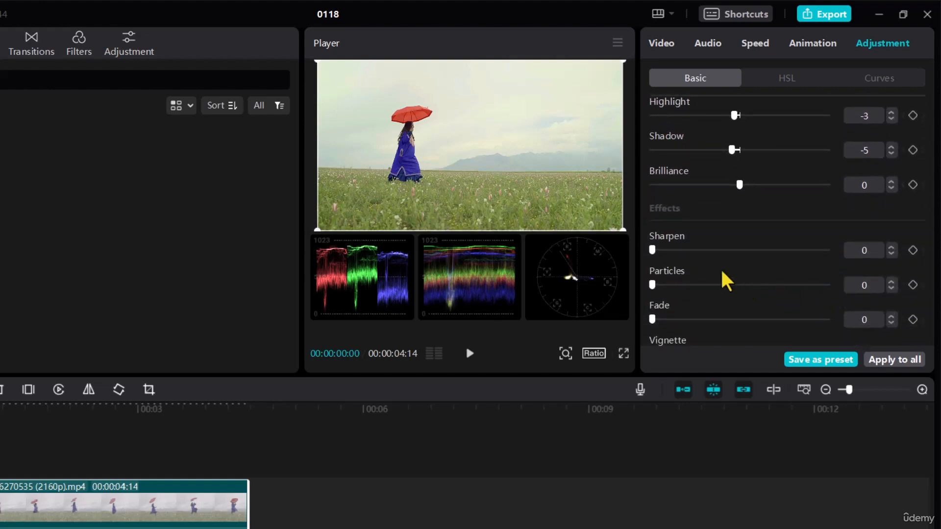
left_click_drag(650, 249, 673, 250)
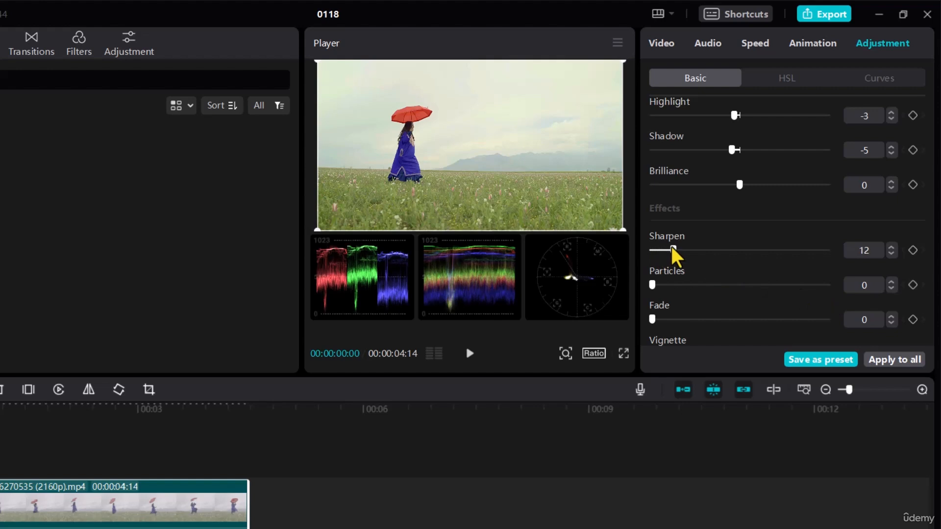
left_click_drag(672, 250, 626, 260)
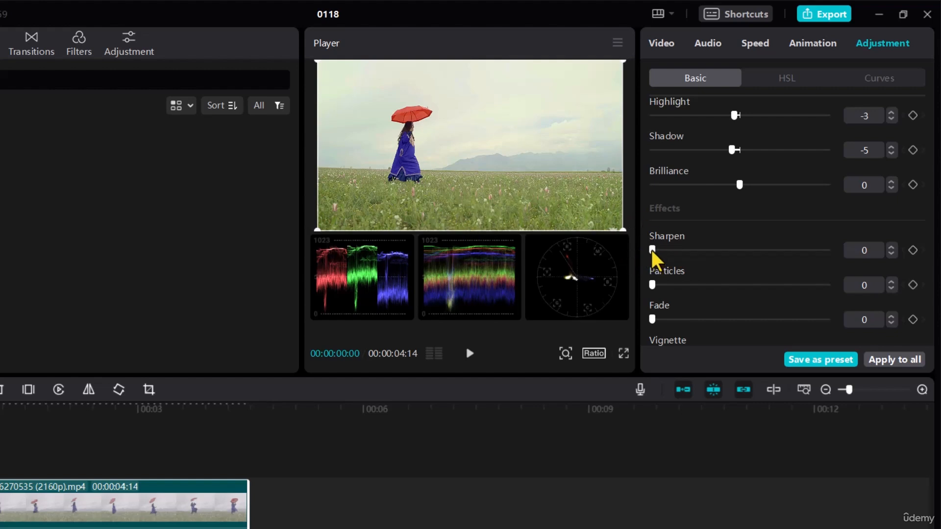
left_click_drag(652, 250, 668, 251)
left_click_drag(669, 250, 661, 251)
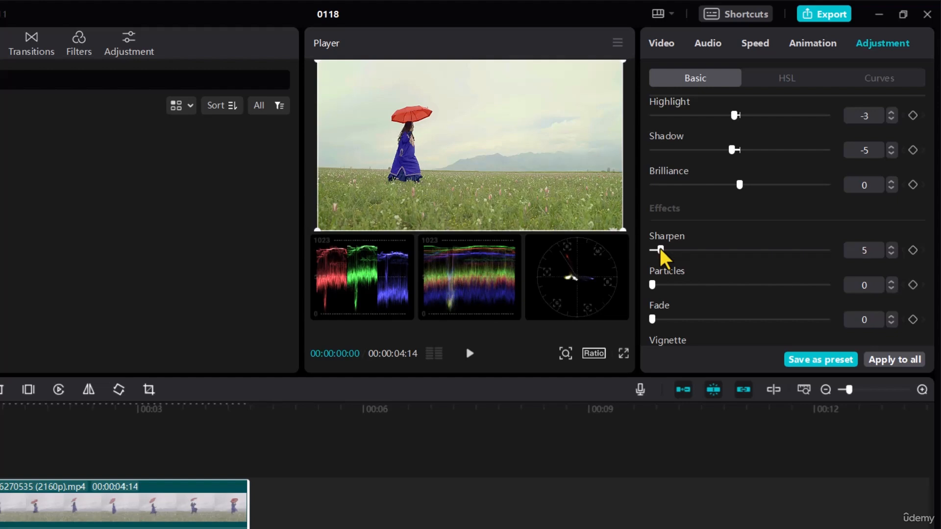
left_click(469, 355)
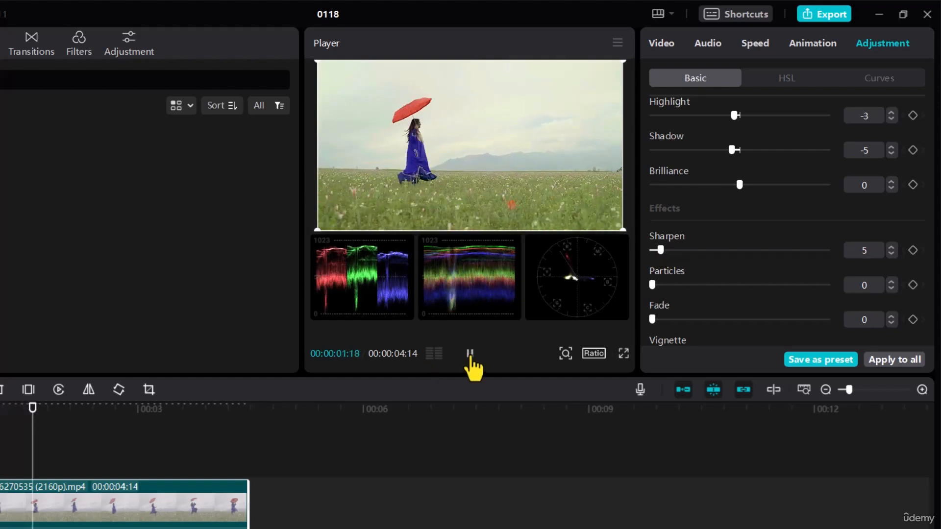
left_click(469, 354)
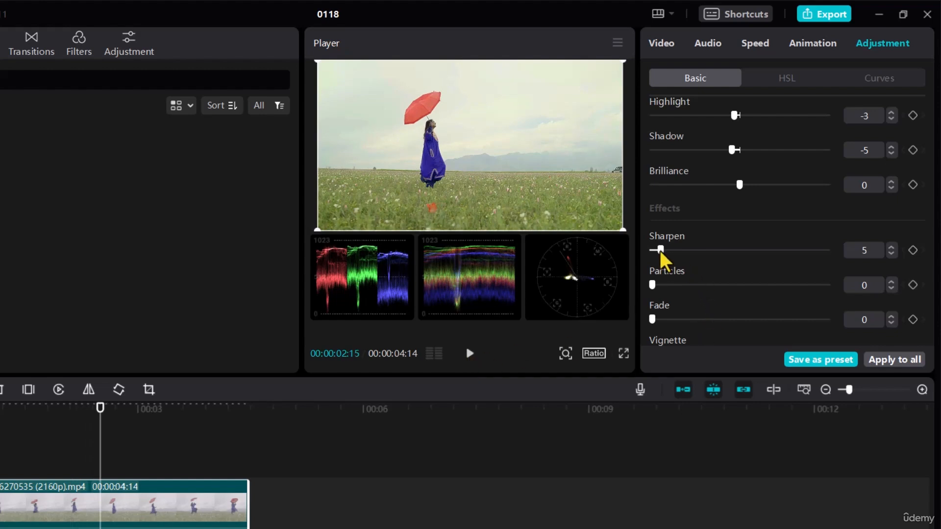
left_click_drag(660, 249, 657, 251)
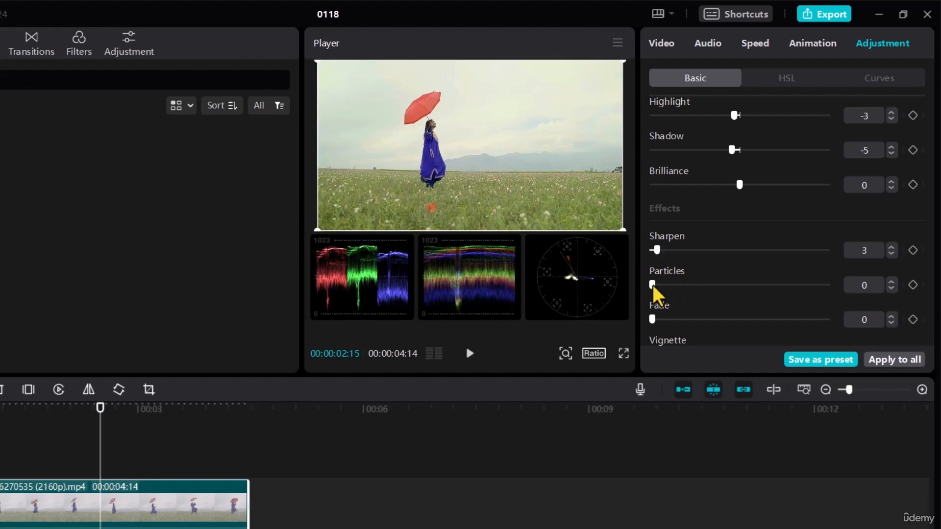
Keep the Particles and Fade effects at 0 and set the clip's Vignette to 3
mouse_move(652, 286)
left_mouse_down()
mouse_move(688, 286)
mouse_move(641, 287)
left_mouse_up()
mouse_move(652, 320)
left_mouse_down()
mouse_move(698, 321)
mouse_move(652, 324)
left_mouse_up()
scroll(723, 298, "down", 1)
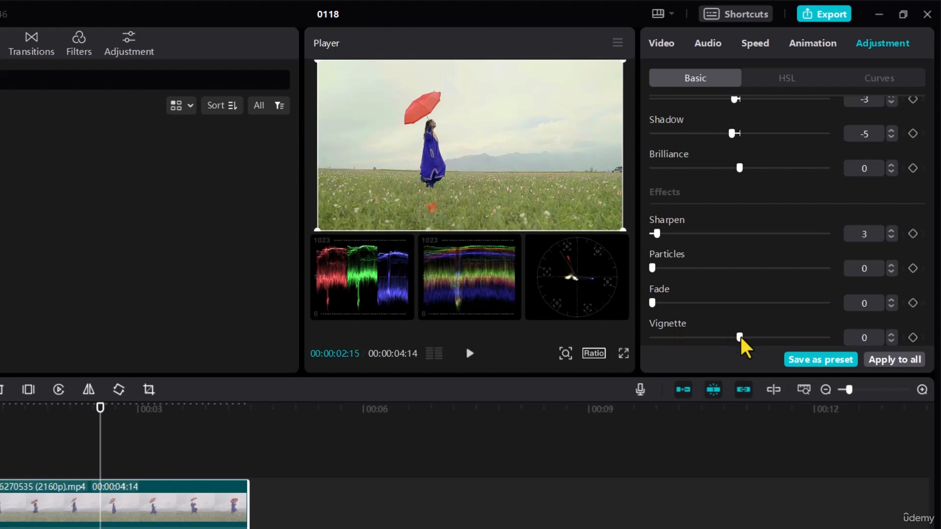
mouse_move(739, 336)
left_mouse_down()
mouse_move(785, 337)
mouse_move(742, 341)
left_mouse_up()
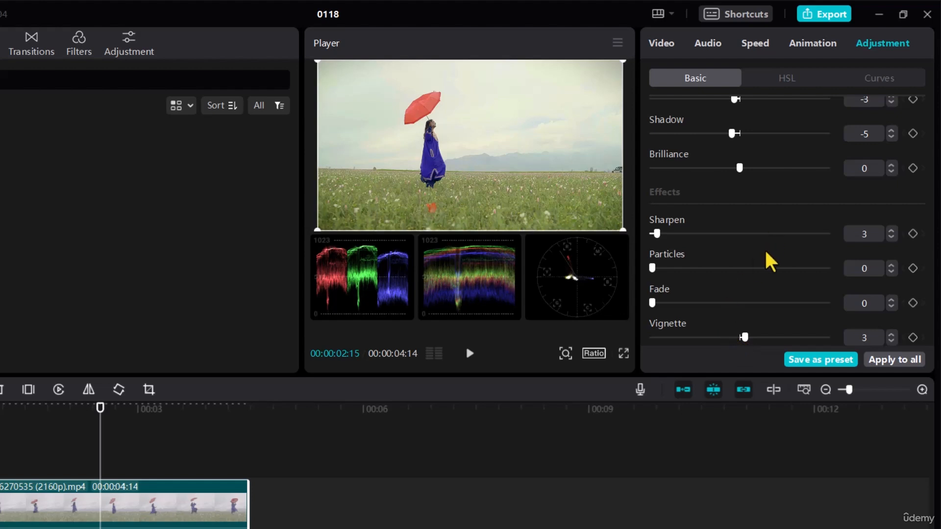
Toggle the clip's Adjust settings off and on repeatedly to compare the image before and after grading
scroll(765, 253, "up", 3)
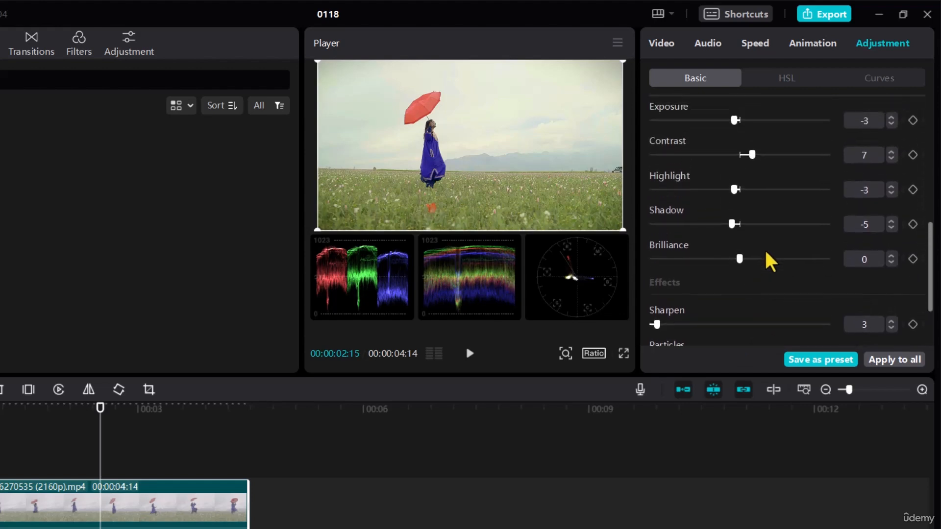
scroll(765, 253, "up", 5)
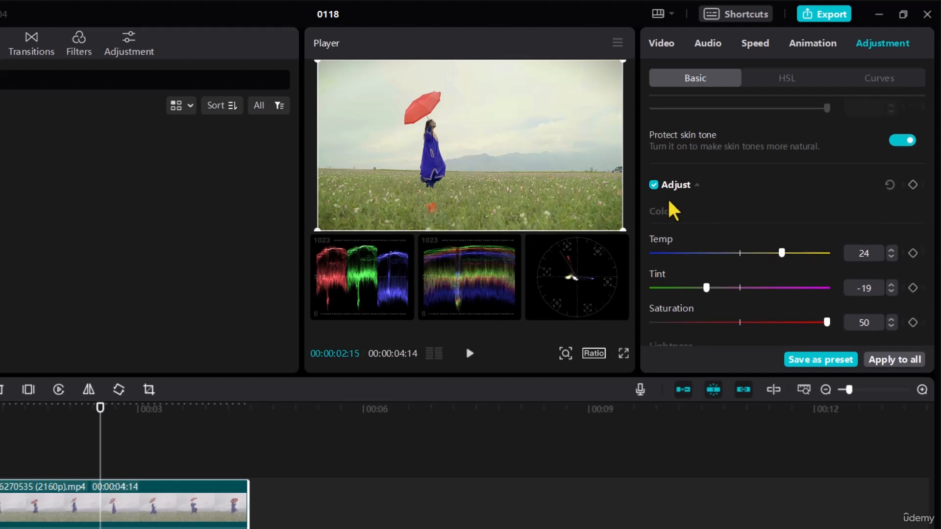
left_click(654, 185)
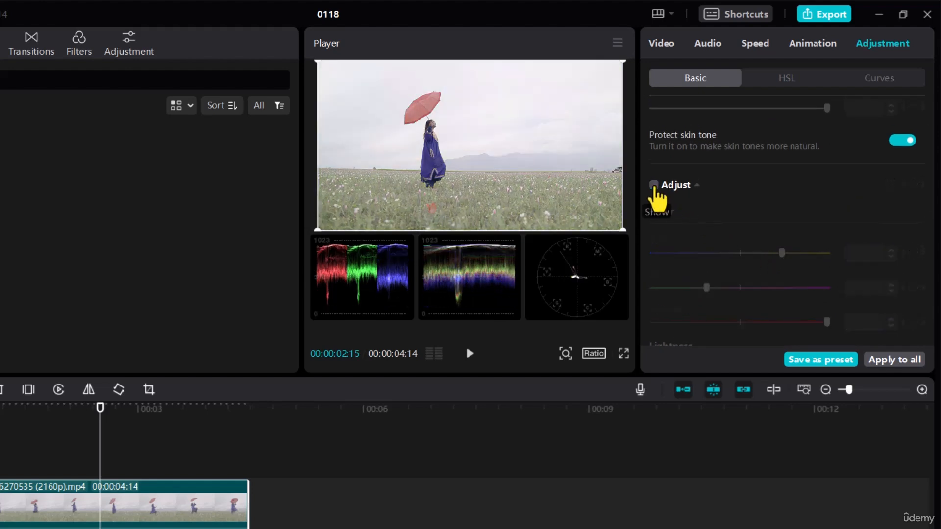
left_click(654, 185)
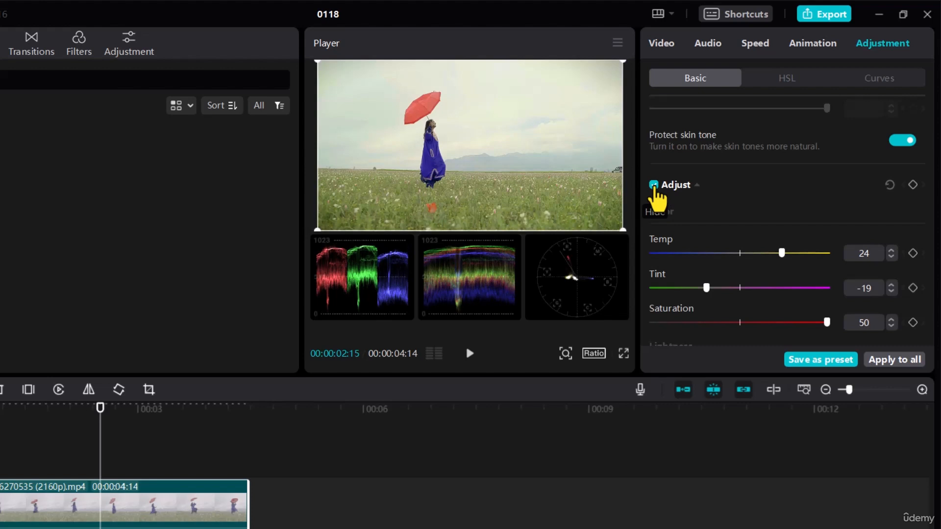
left_click(654, 185)
left_click(654, 185)
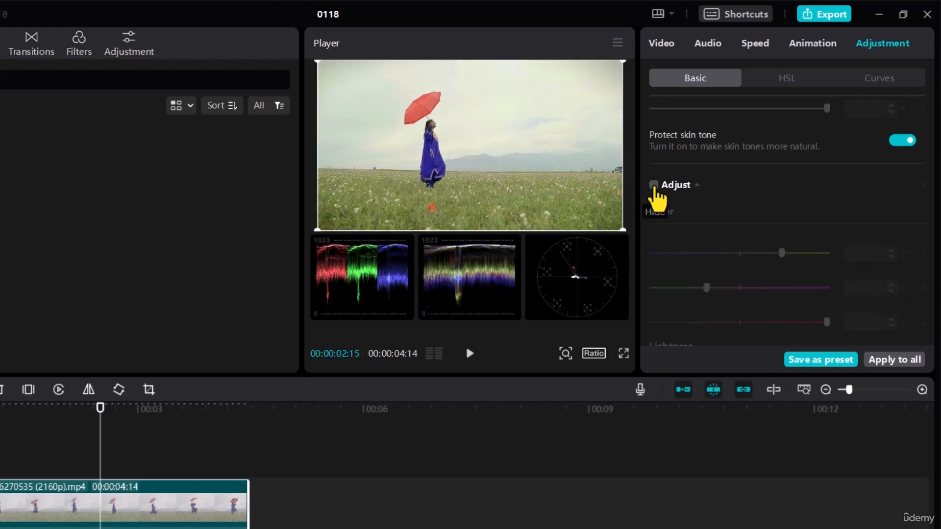